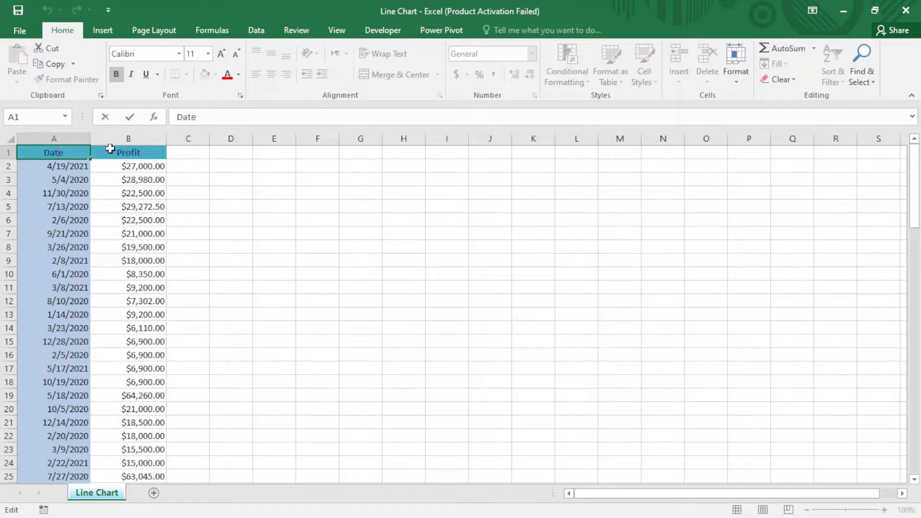
# Insert a basic 2-D line chart from the complete Date and Profit data, including the headers, in A1:B98.
pyautogui.click(40, 182)
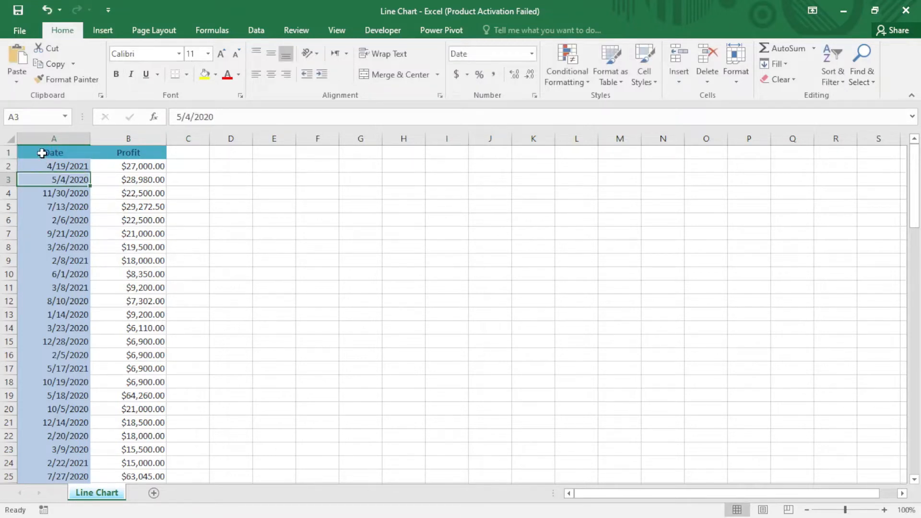
pyautogui.moveTo(41, 151); pyautogui.dragTo(131, 148)
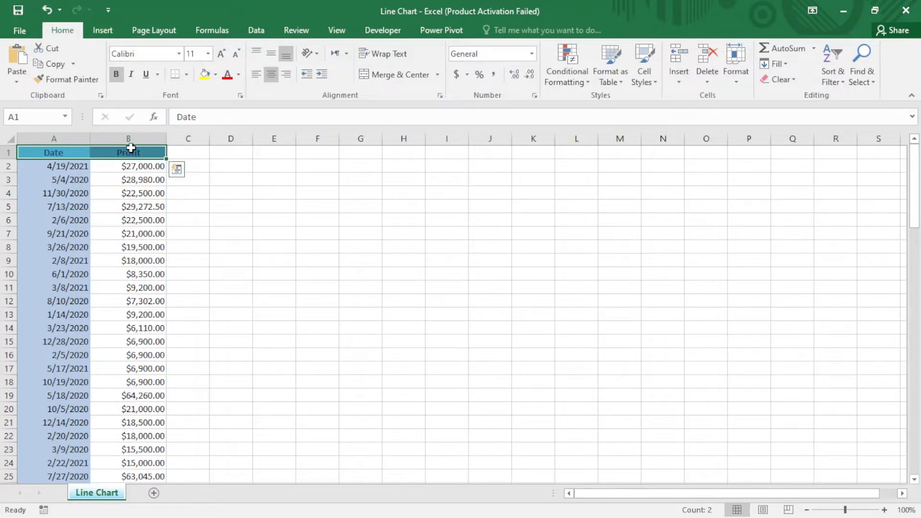
pyautogui.hotkey('ctrl', 'shift', 'Down')
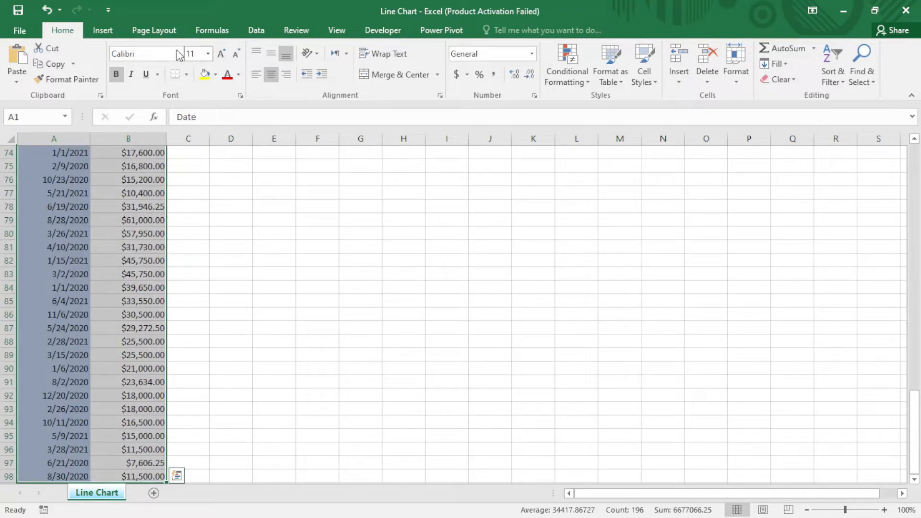
pyautogui.click(98, 37)
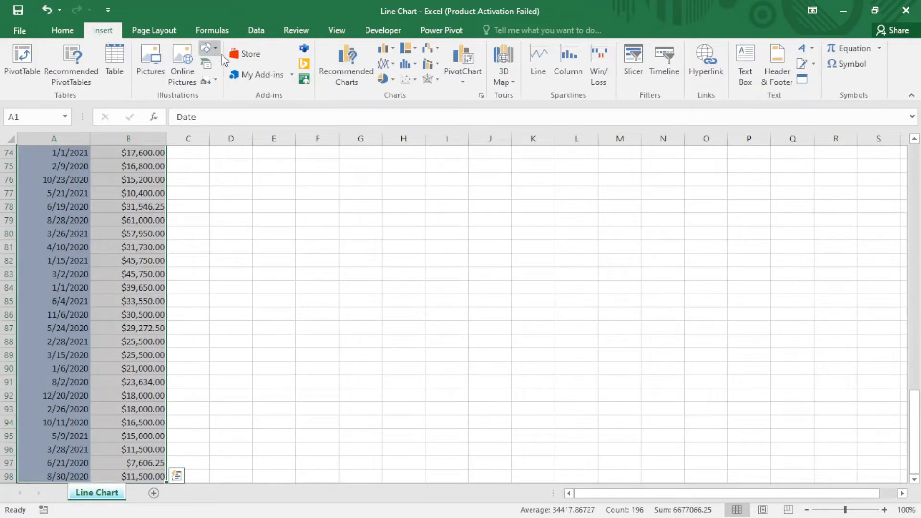
pyautogui.click(393, 64)
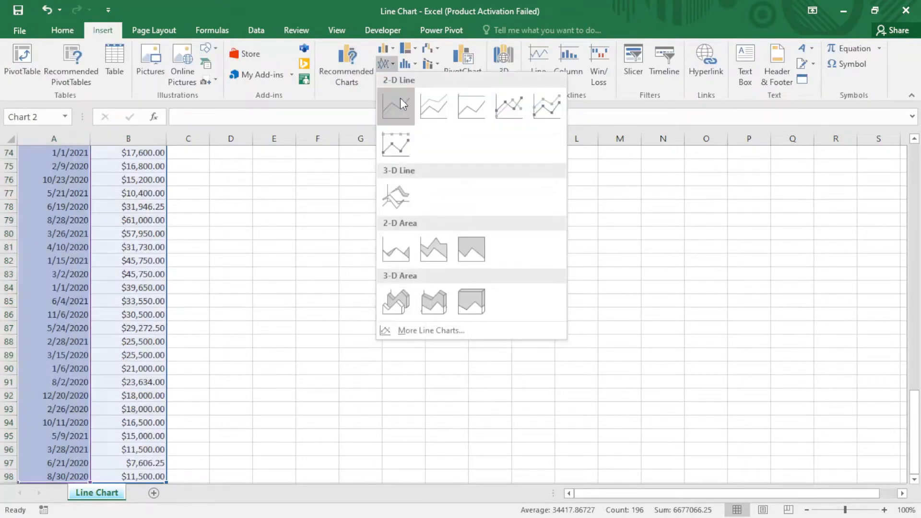
pyautogui.click(398, 102)
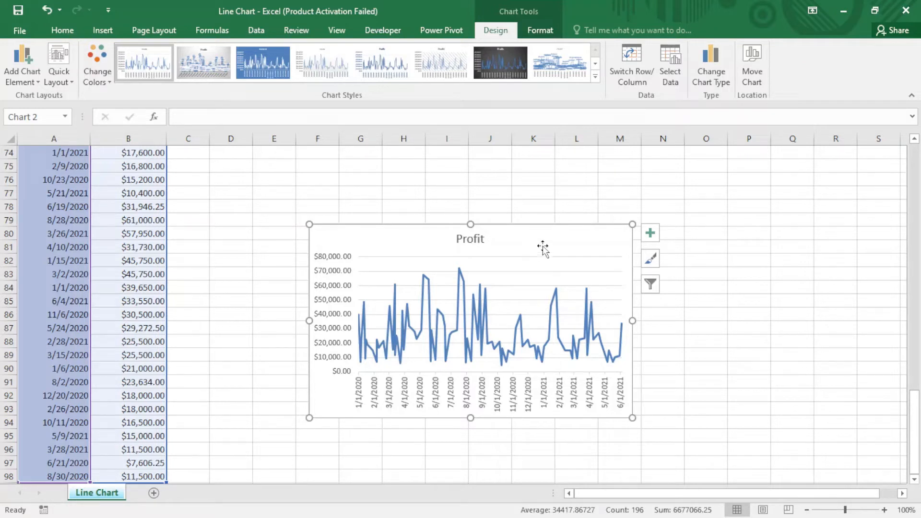
# Enlarge the Profit chart to span roughly columns E to O and rows 76 to 94.
pyautogui.moveTo(632, 224); pyautogui.dragTo(703, 182)
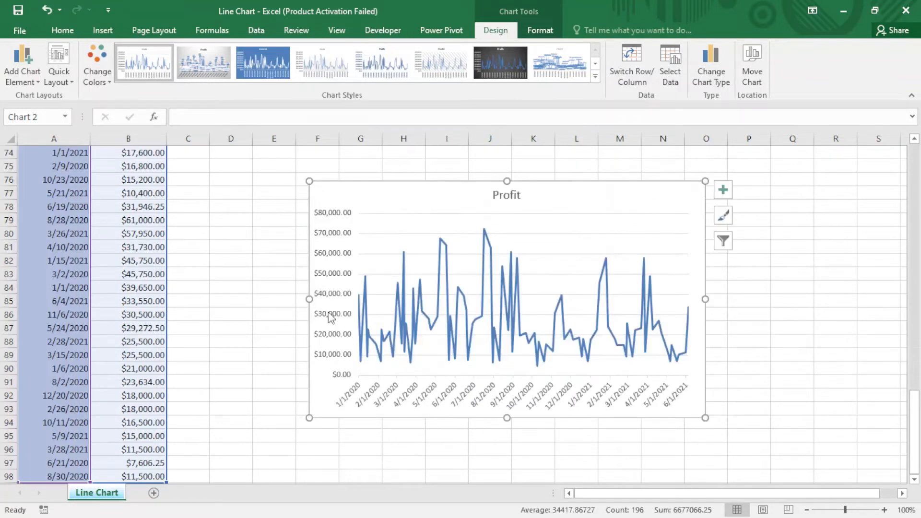
pyautogui.moveTo(309, 299); pyautogui.dragTo(251, 310)
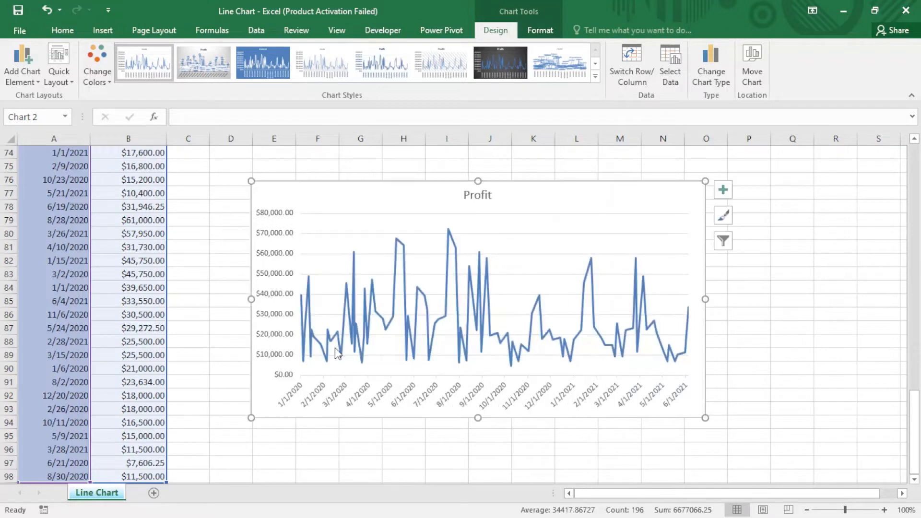
pyautogui.moveTo(479, 417); pyautogui.dragTo(479, 425)
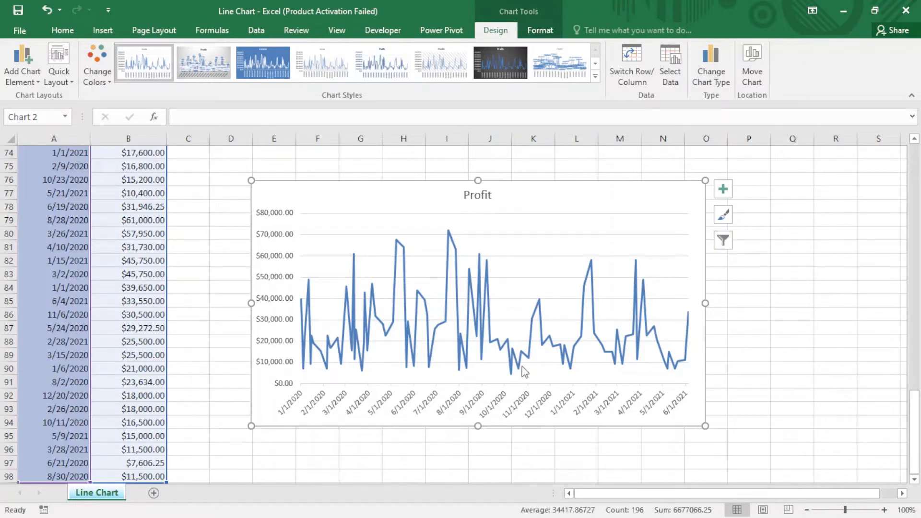
# Recolor the chart with the fourth Colorful palette, starting with orange, and apply the dark-background chart style.
pyautogui.moveTo(517, 376)
pyautogui.click(97, 72)
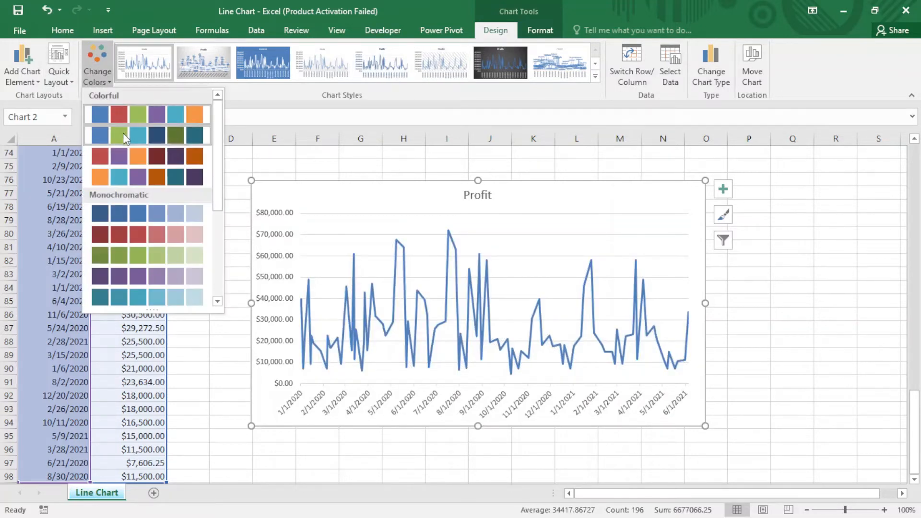
pyautogui.click(123, 134)
pyautogui.click(98, 72)
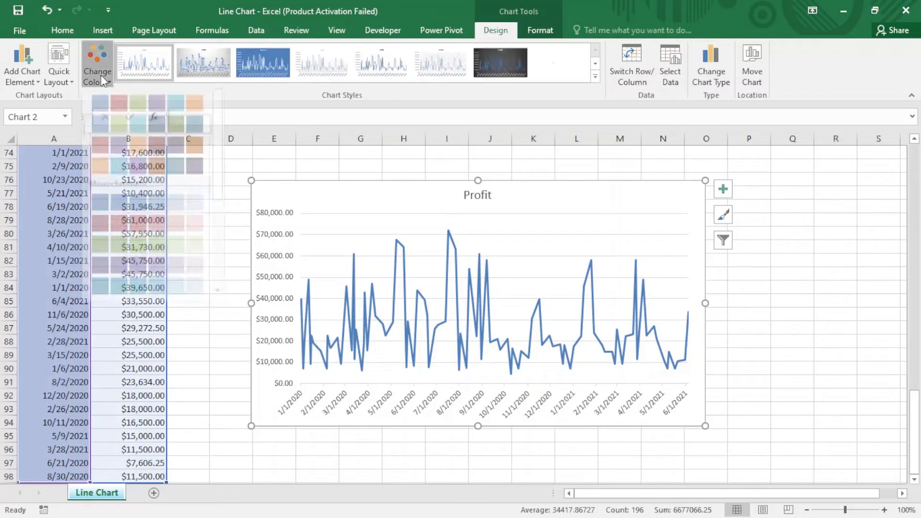
pyautogui.click(133, 168)
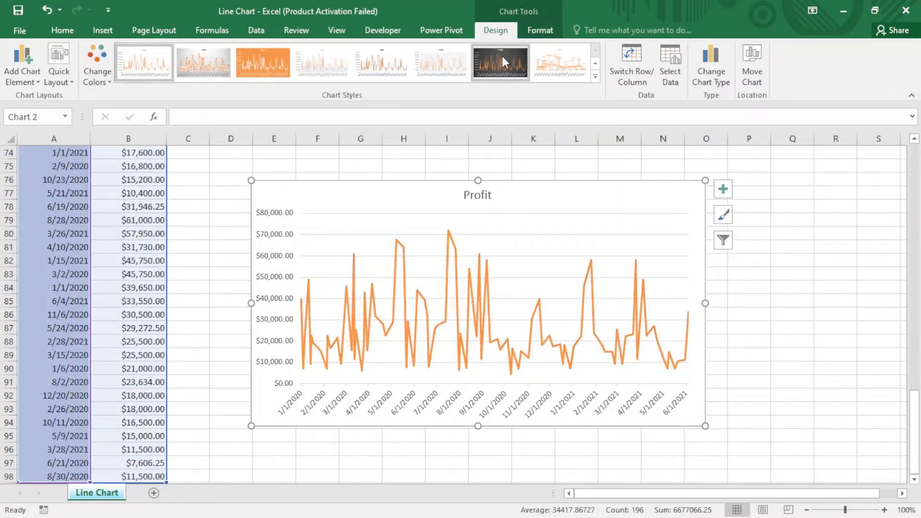
pyautogui.click(502, 57)
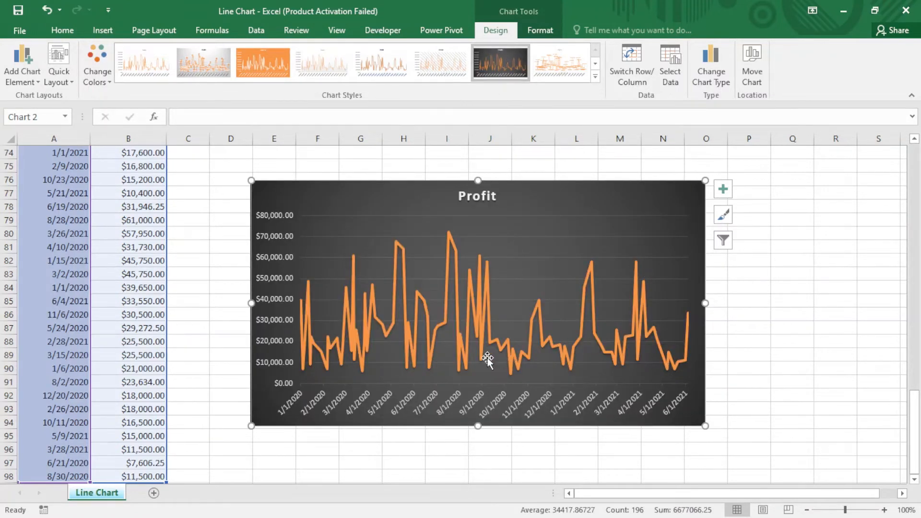
# Copy the Profit chart into a new worksheet at cell A1, using the destination theme.
pyautogui.moveTo(483, 357)
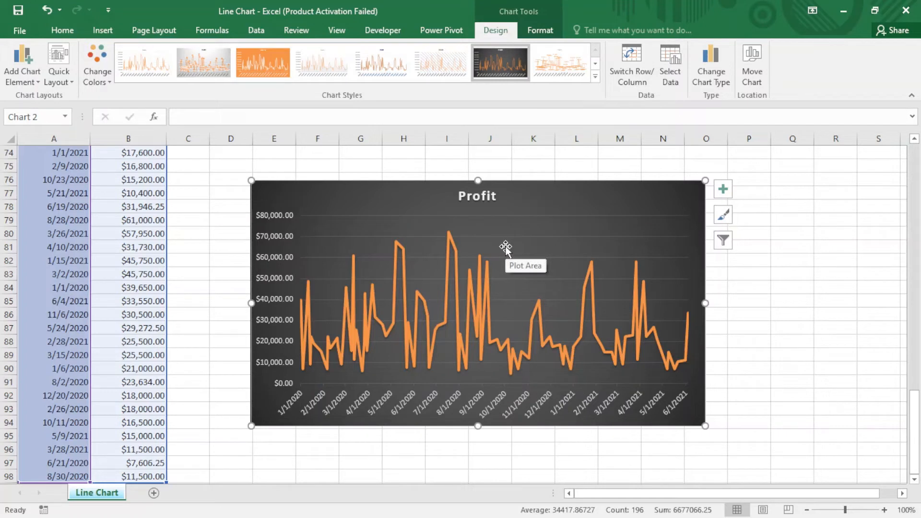
pyautogui.rightClick(565, 195)
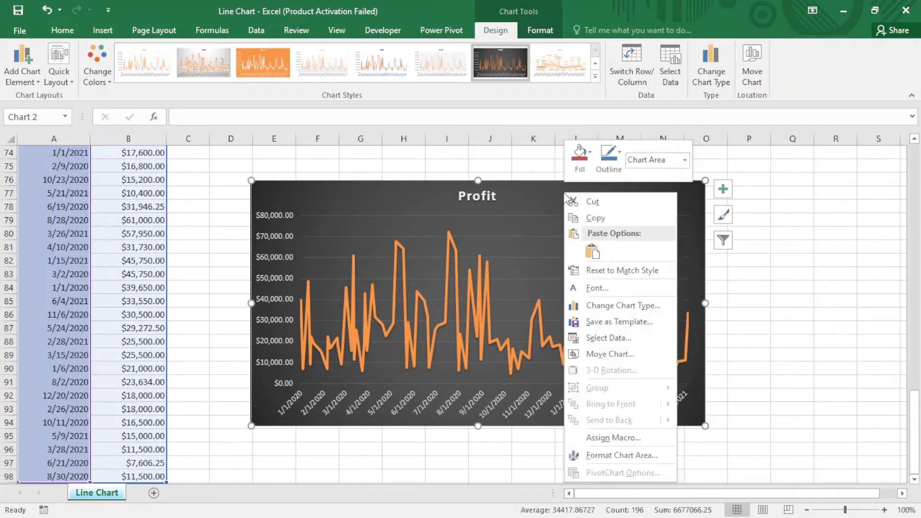
pyautogui.click(594, 217)
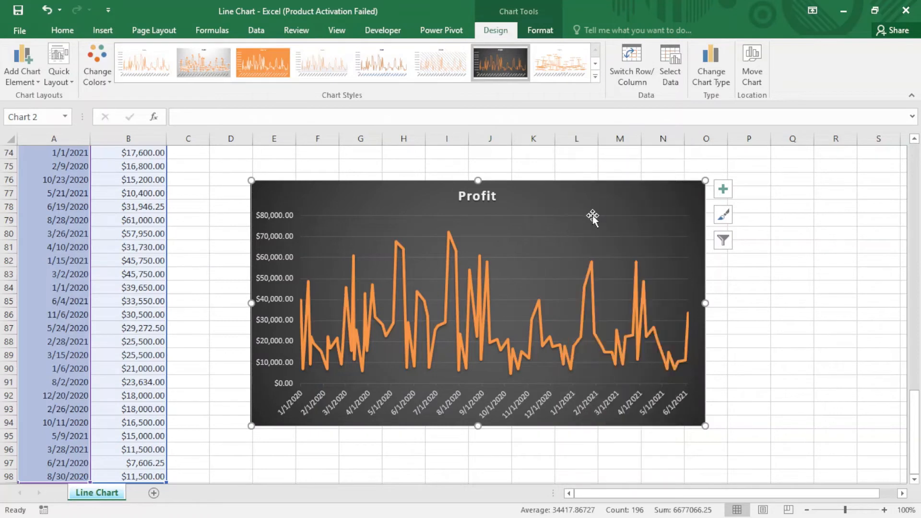
pyautogui.click(154, 494)
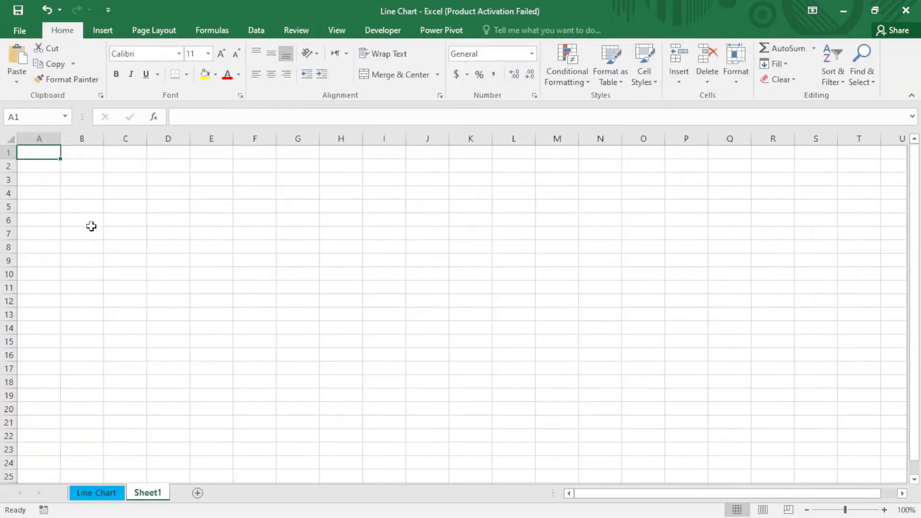
pyautogui.rightClick(41, 151)
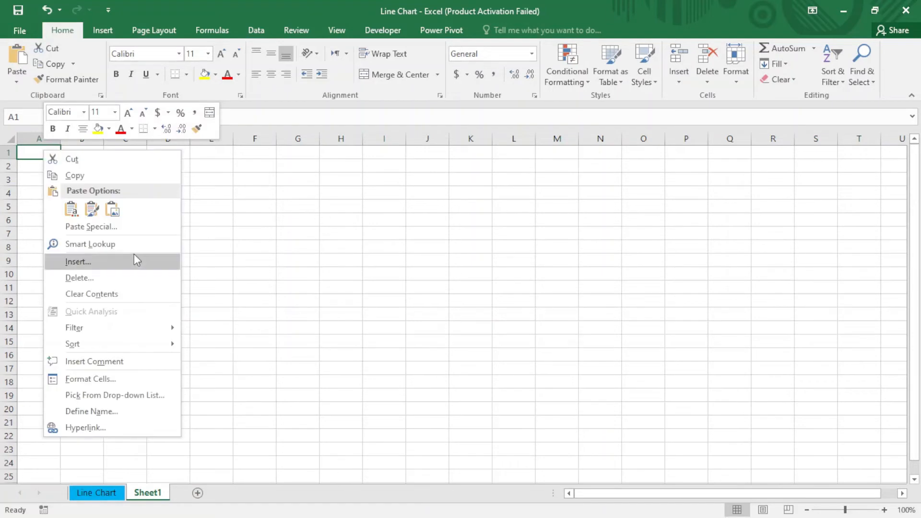
pyautogui.click(72, 209)
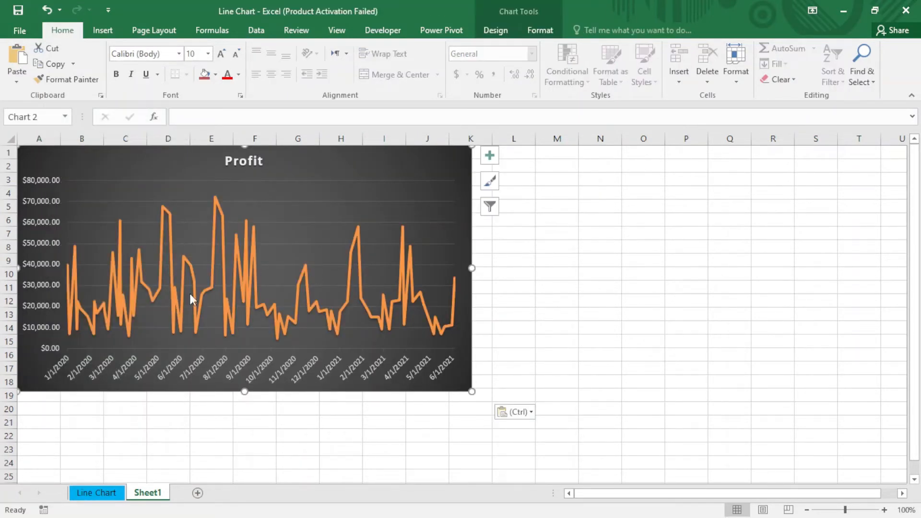
# Cut the original chart from the Line Chart sheet and paste it at cell M1 on Sheet1, using the destination theme.
pyautogui.click(102, 497)
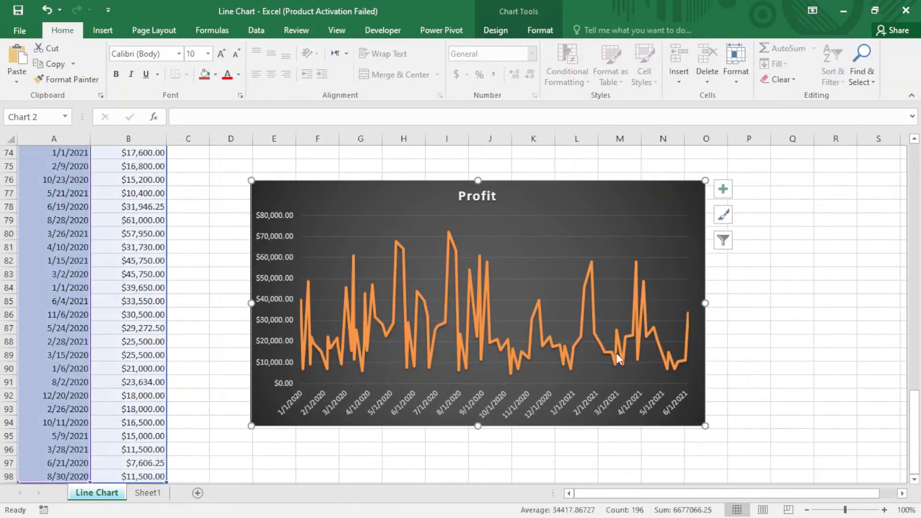
pyautogui.rightClick(554, 197)
pyautogui.click(578, 208)
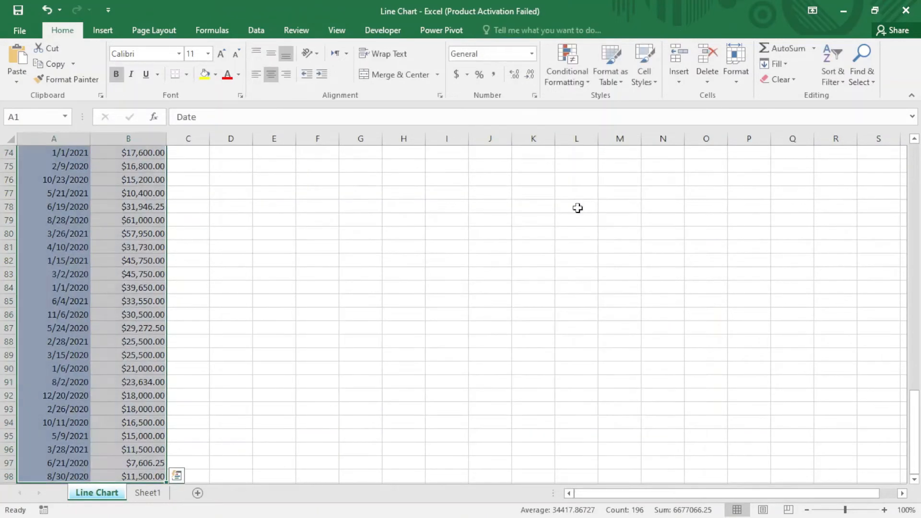
pyautogui.click(148, 493)
pyautogui.hotkey('ctrl', 'v')
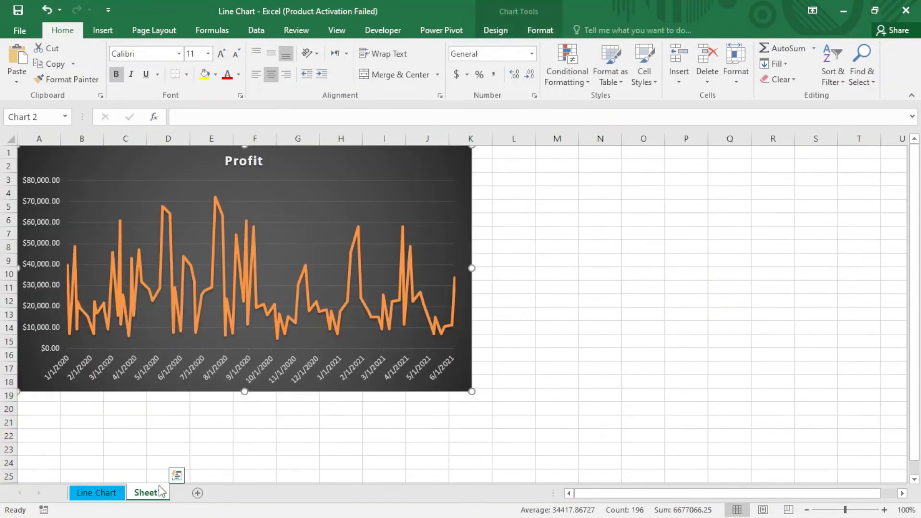
pyautogui.click(561, 153)
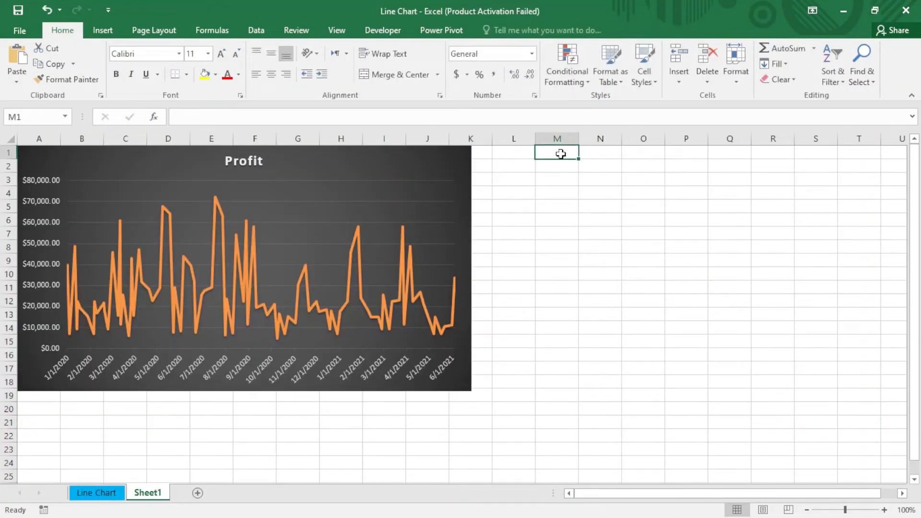
pyautogui.rightClick(560, 154)
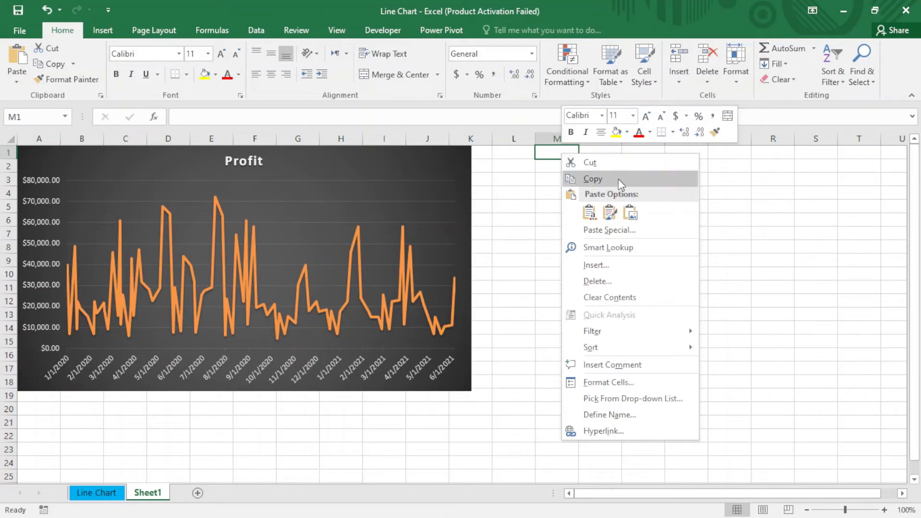
pyautogui.click(590, 214)
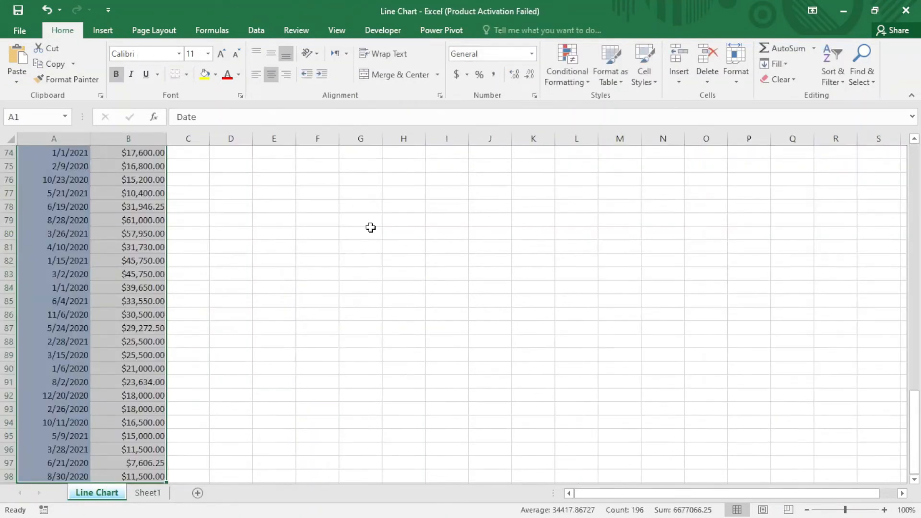
pyautogui.click(145, 495)
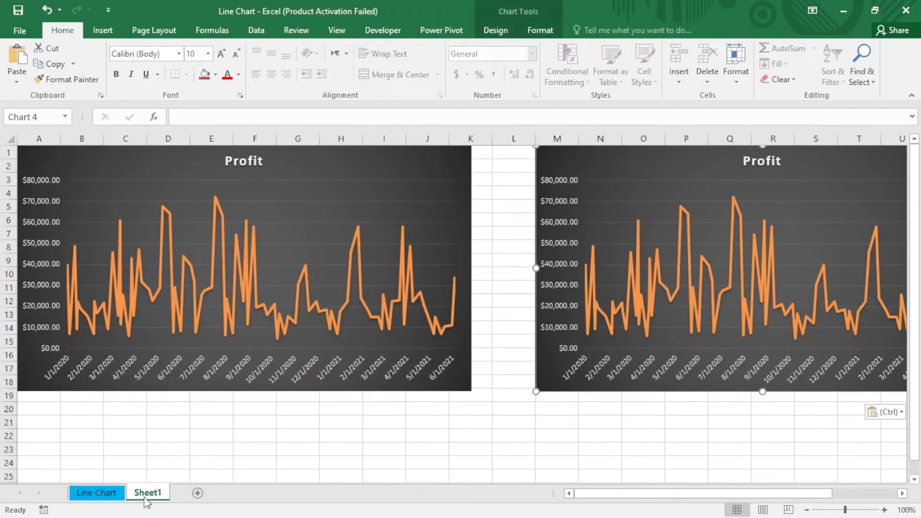
# Move the Profit chart at cell A1 of Sheet1 to its own new chart sheet named Chart1.
pyautogui.click(355, 160)
pyautogui.rightClick(355, 159)
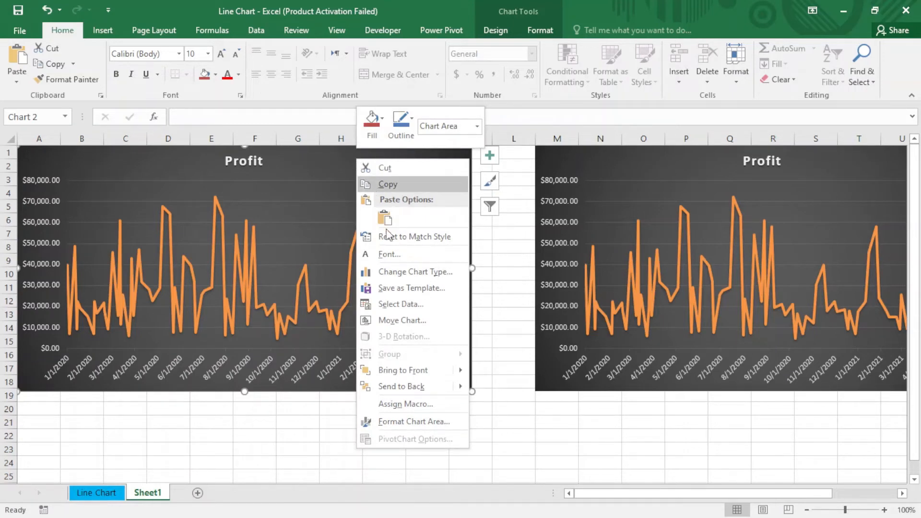
pyautogui.click(410, 320)
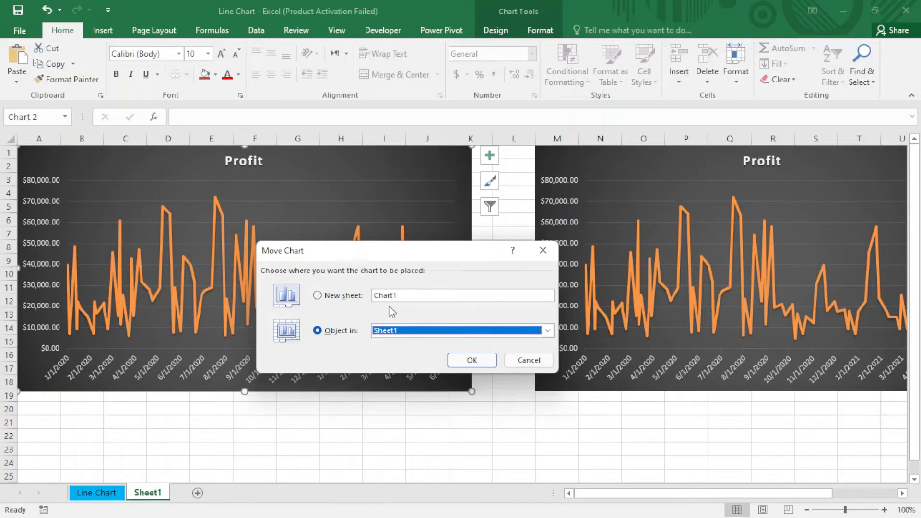
pyautogui.click(318, 296)
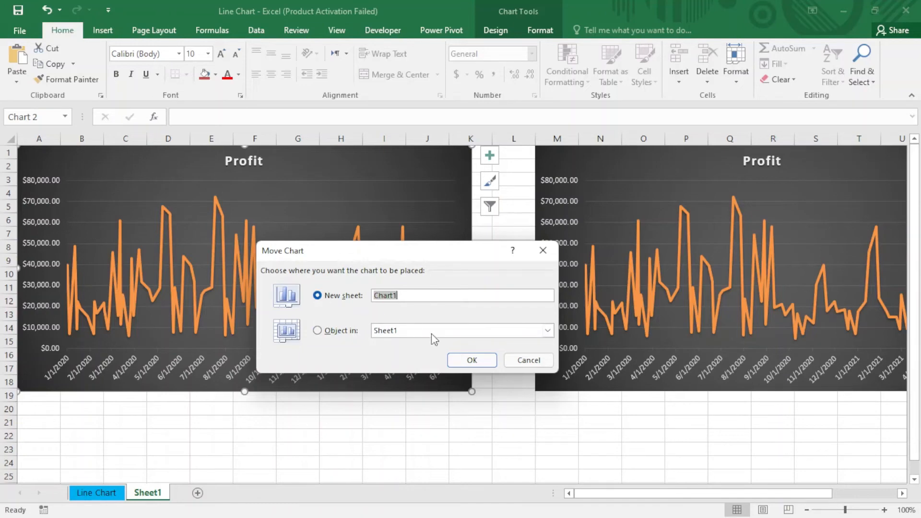
pyautogui.click(483, 363)
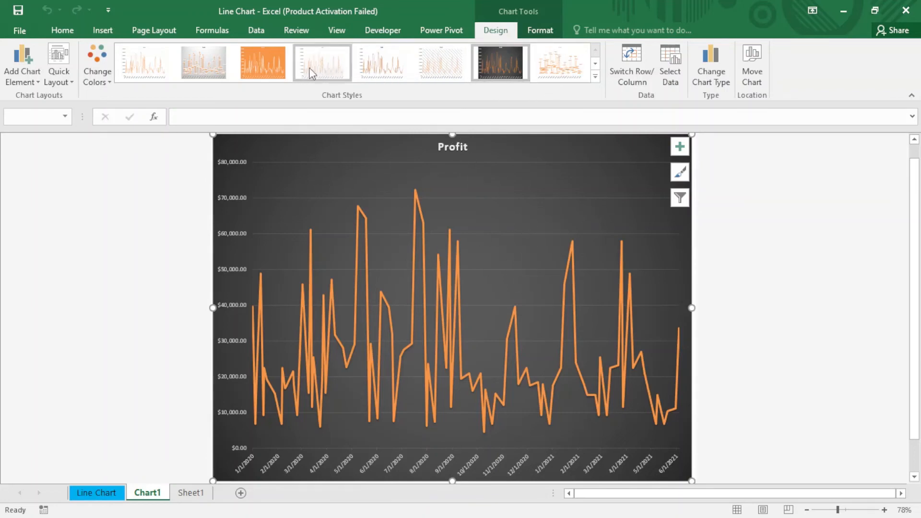
# Restyle the Chart1 chart with the fourth chart style, a light one with drop lines, and the second Colorful palette, starting with blue and green.
pyautogui.click(277, 59)
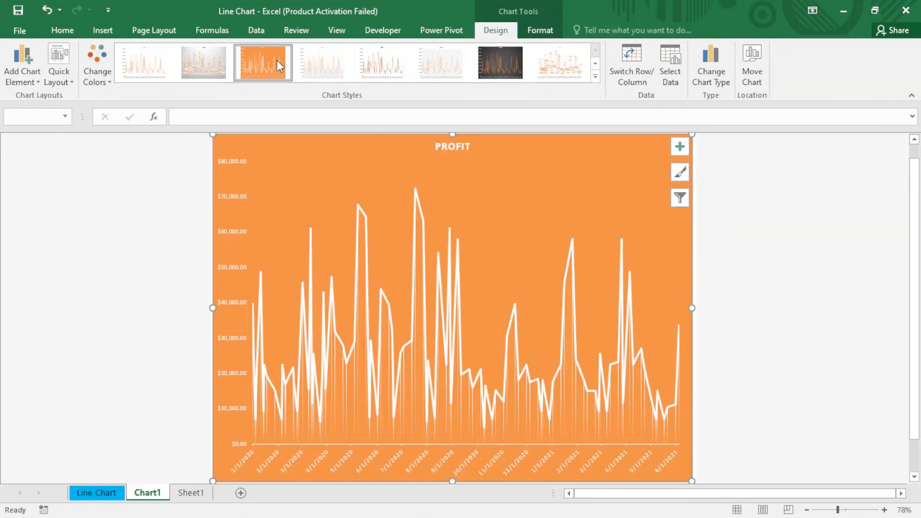
pyautogui.click(318, 62)
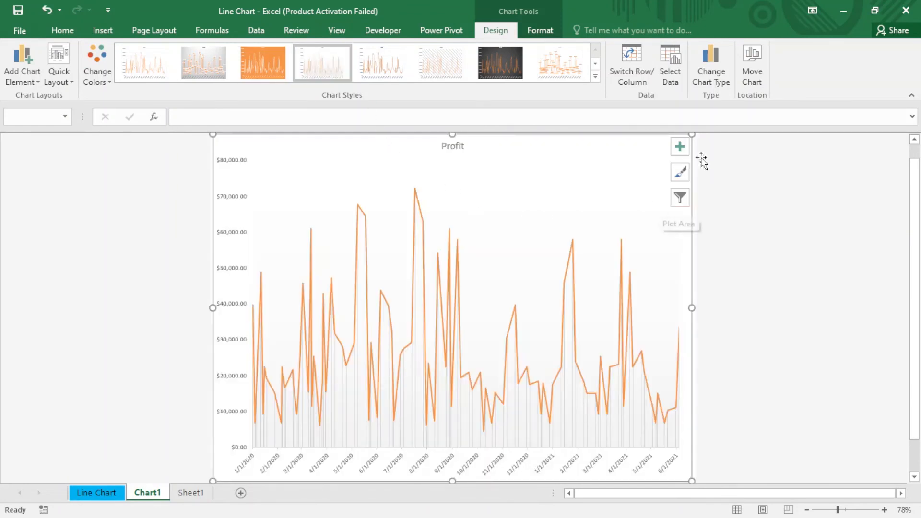
pyautogui.click(678, 199)
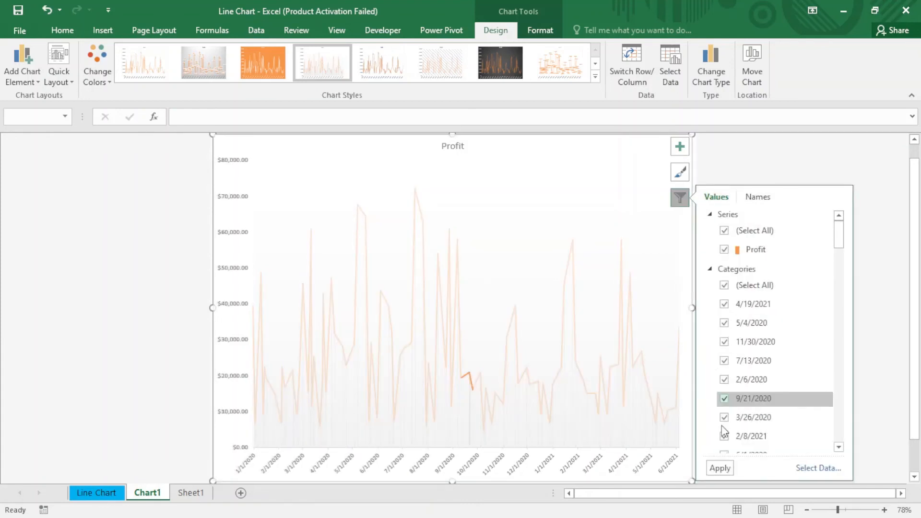
pyautogui.click(102, 82)
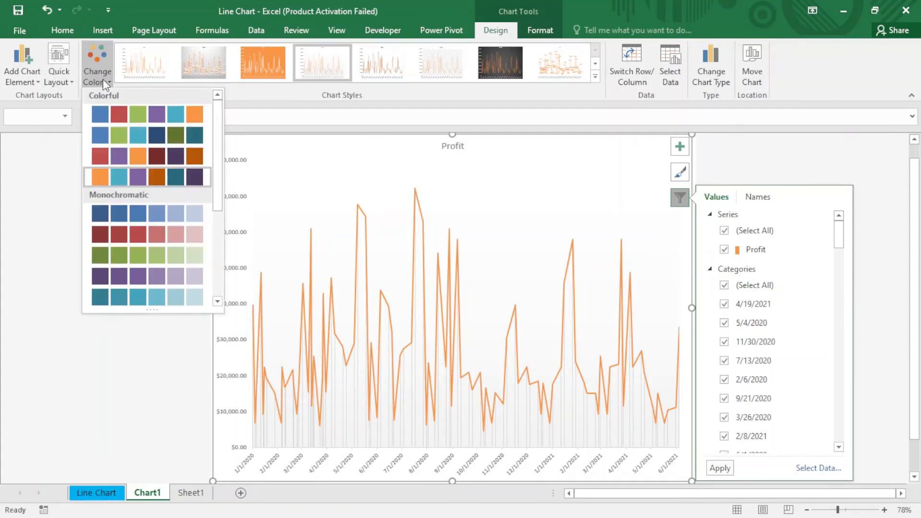
pyautogui.click(128, 133)
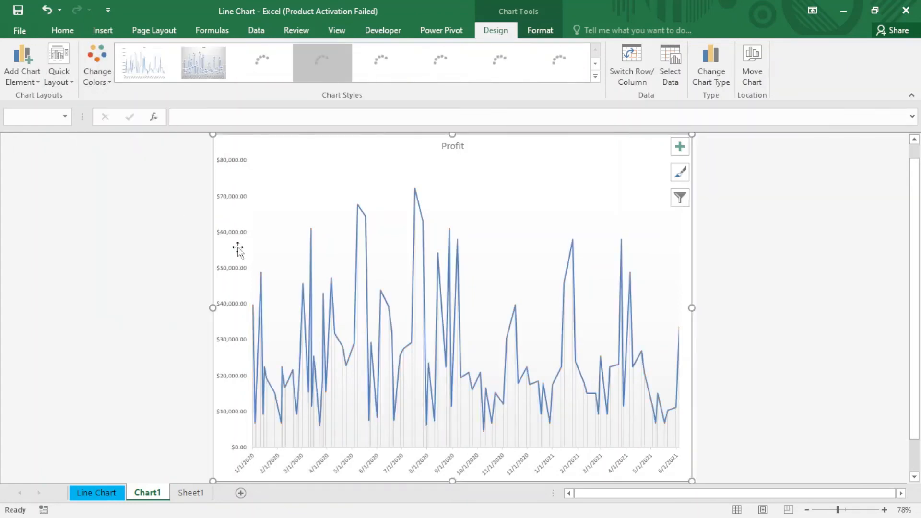
pyautogui.click(802, 247)
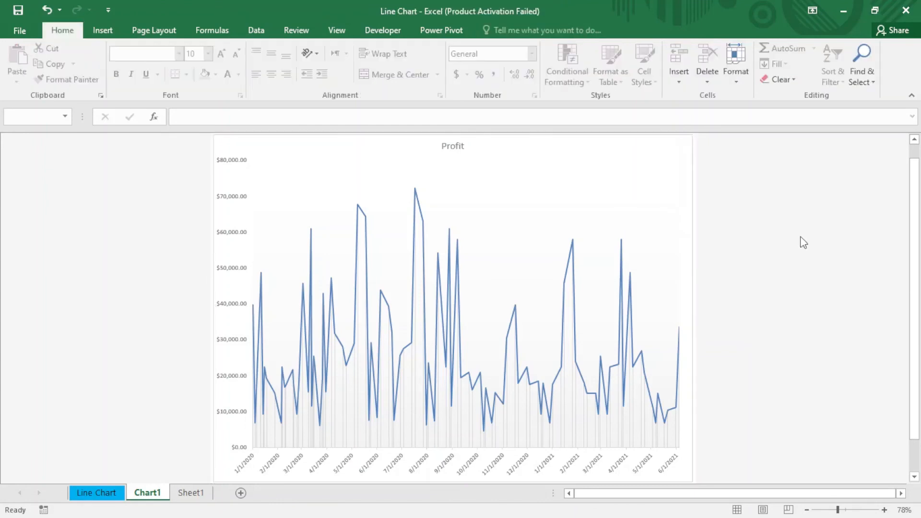